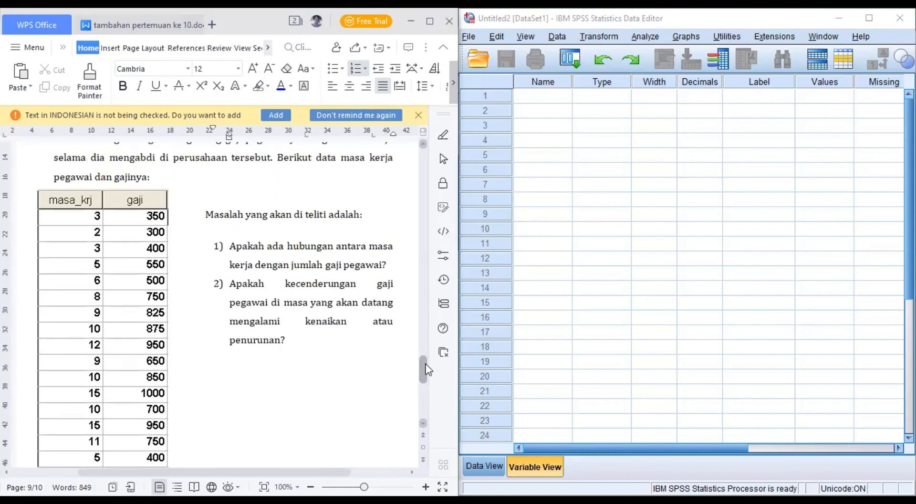
- Define two variables named Masa and Gaji for the years-of-service and salary data in problem 1
drag(426, 364, 426, 362)
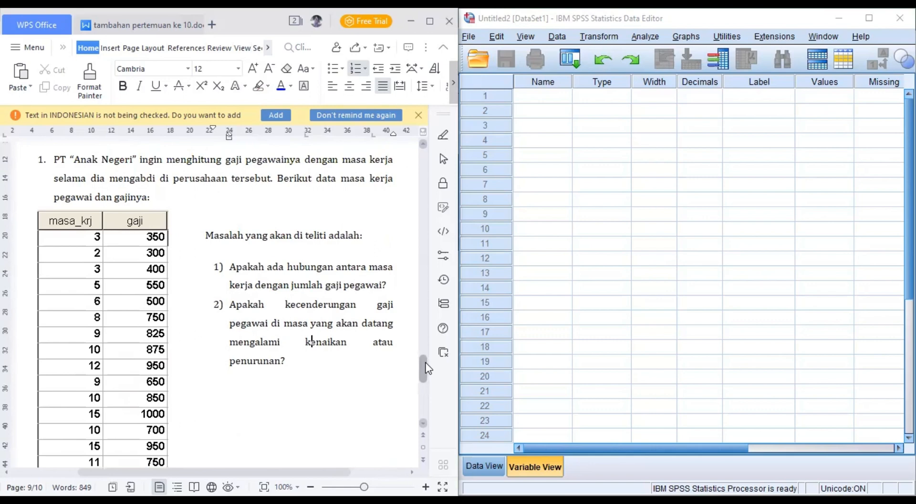
scroll(426, 368, down, 1)
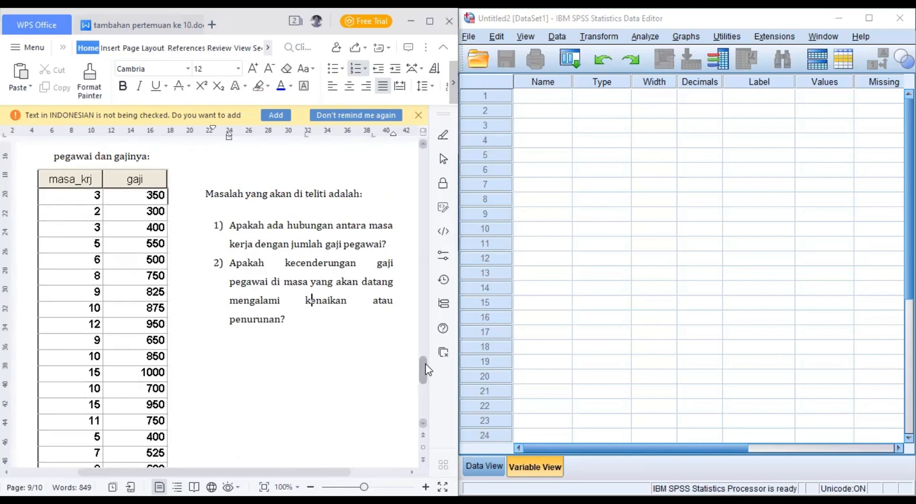
drag(425, 363, 426, 365)
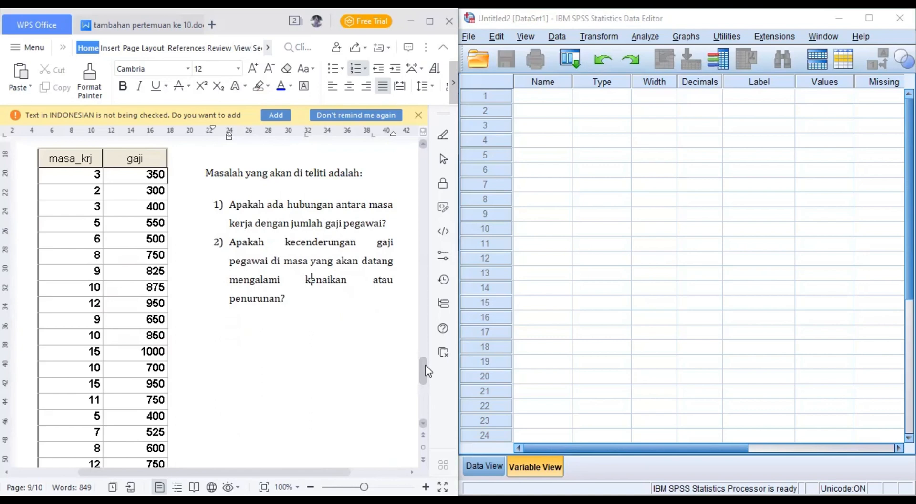
click(596, 288)
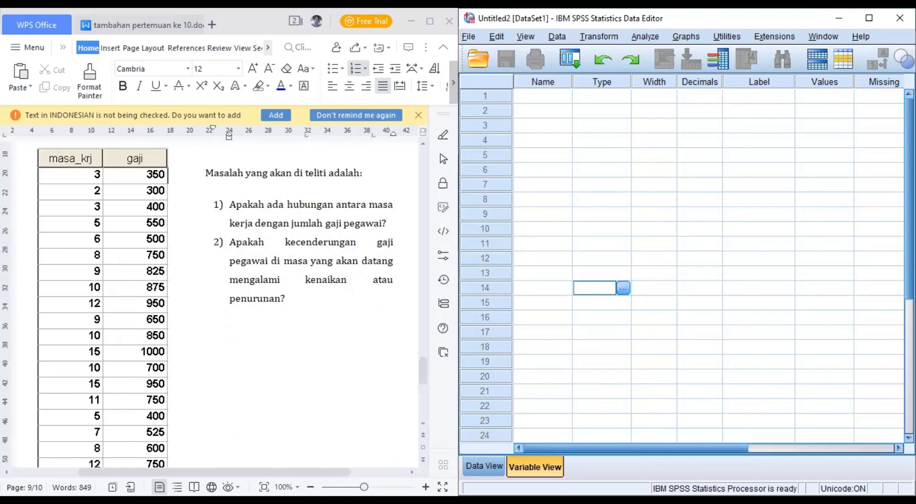
click(545, 97)
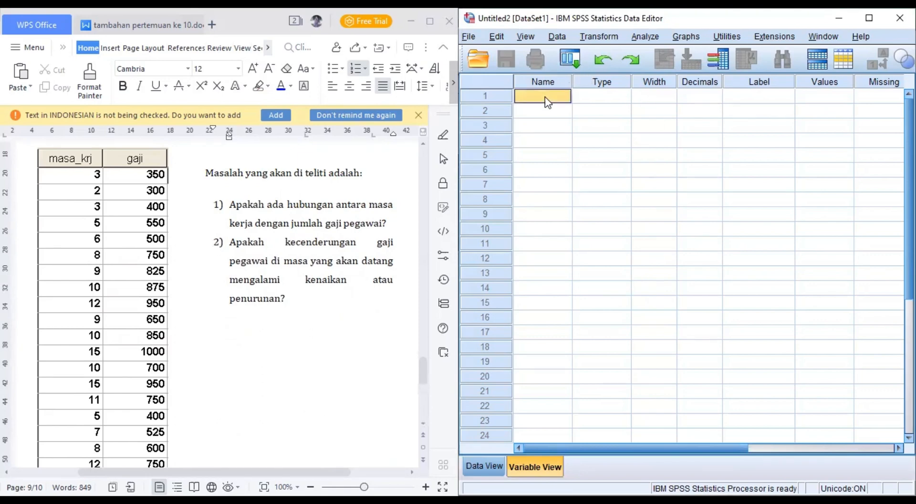
text(Masa)
key(Return)
text(Gaji)
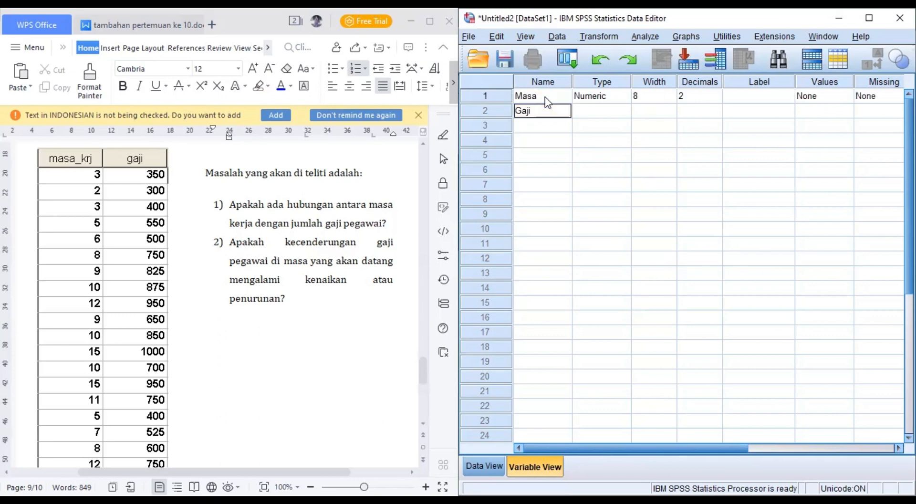
key(Return)
- Set the decimals of both the Masa and Gaji variables to 0
click(716, 100)
click(716, 99)
click(716, 128)
click(716, 114)
key(ctrl+z)
click(717, 114)
double_click(717, 114)
- Label the Masa variable "Masa Kerja" and the Gaji variable "Gaji Pegawai"
click(759, 96)
text(Masa Kerja)
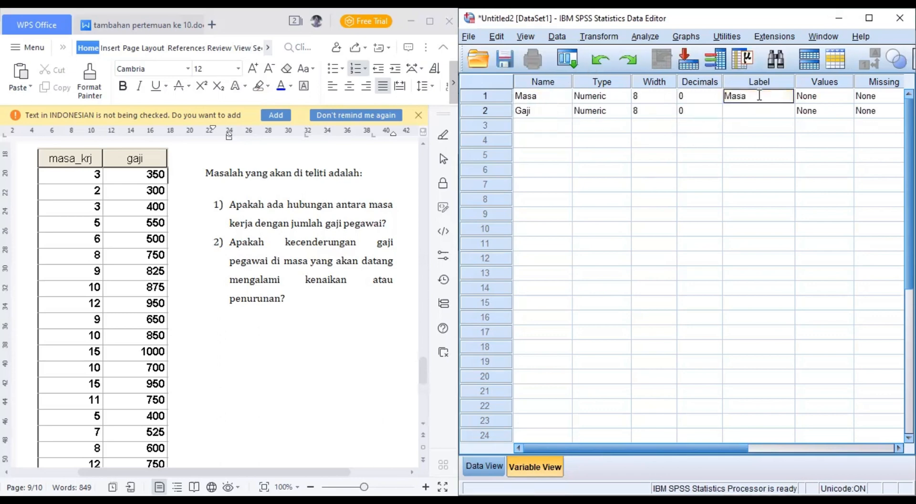
key(Return)
text(Gaji Pegawai)
drag(713, 448, 857, 453)
drag(778, 449, 650, 454)
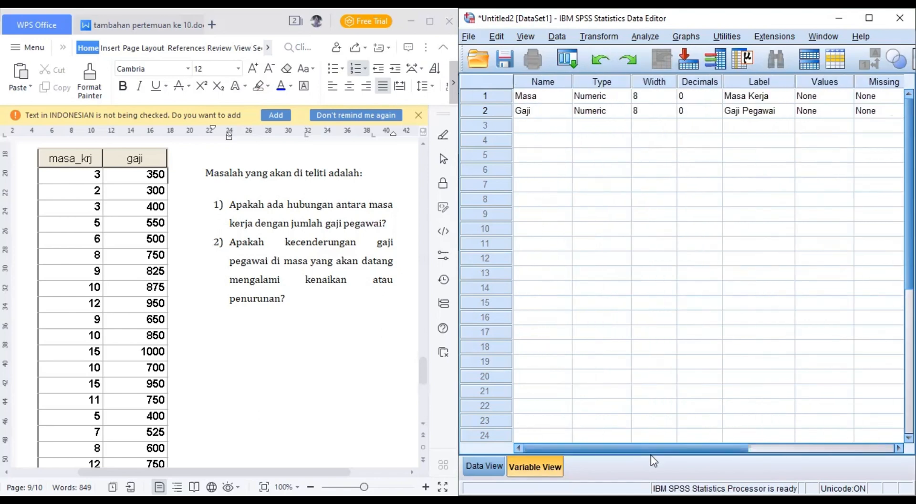
- Paste the masa_krj and gaji values into the Masa and Gaji data columns, starting at the first case
click(484, 466)
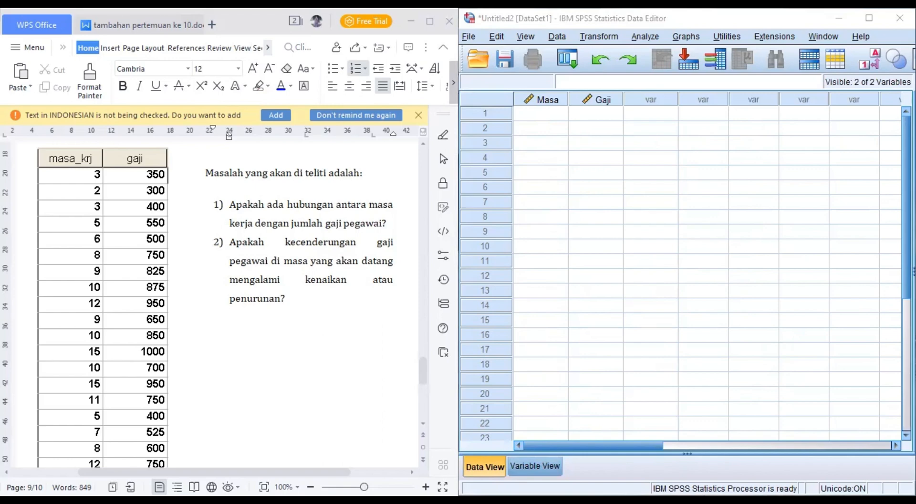
click(566, 117)
key(ctrl+v)
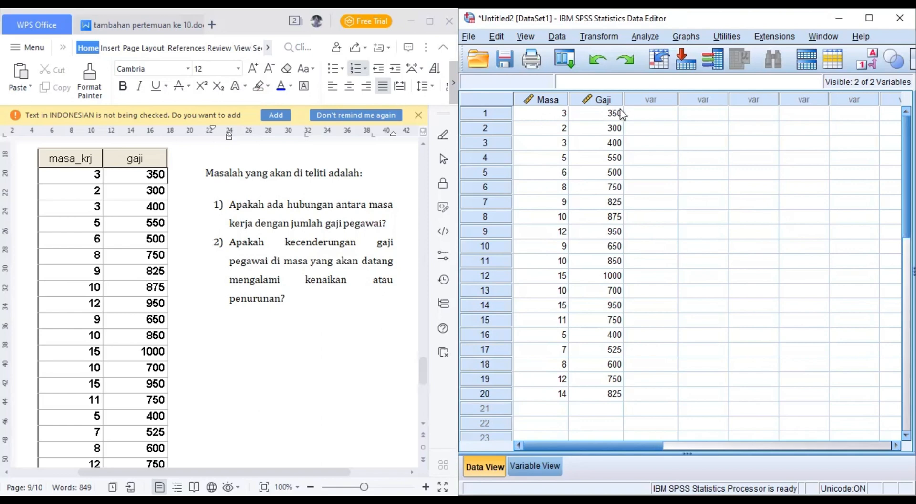
- Set up a linear regression with Masa Kerja as the dependent and Gaji Pegawai as the independent variable
click(646, 42)
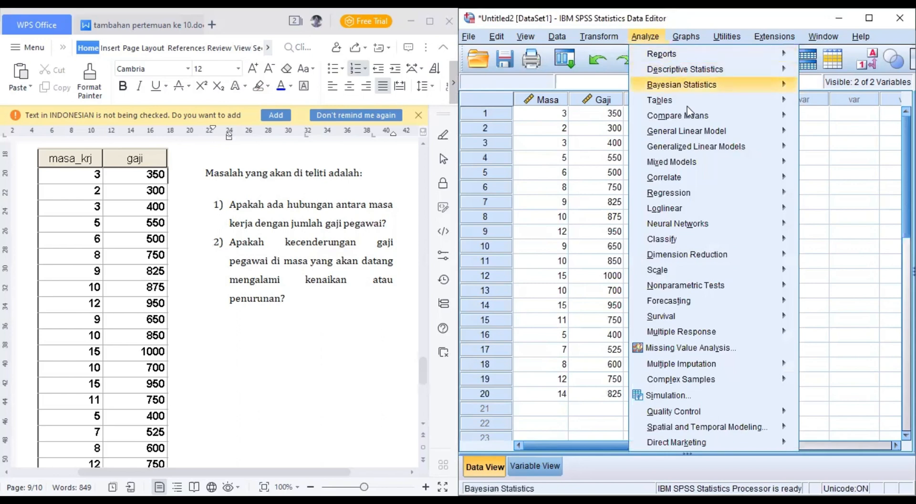
mouse_move(689, 197)
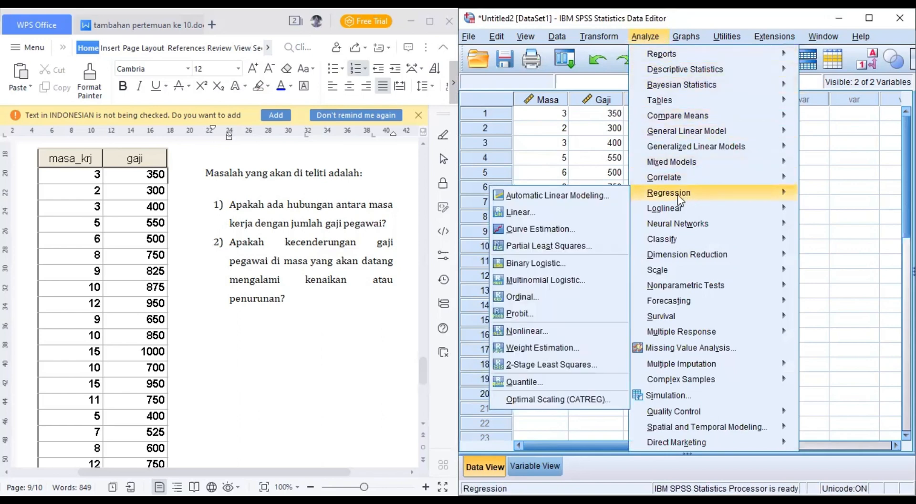
click(572, 216)
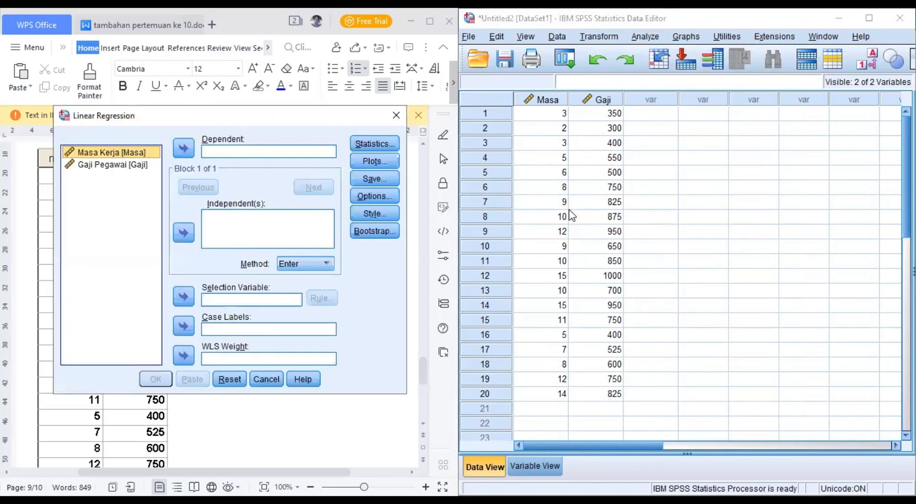
click(184, 149)
click(123, 153)
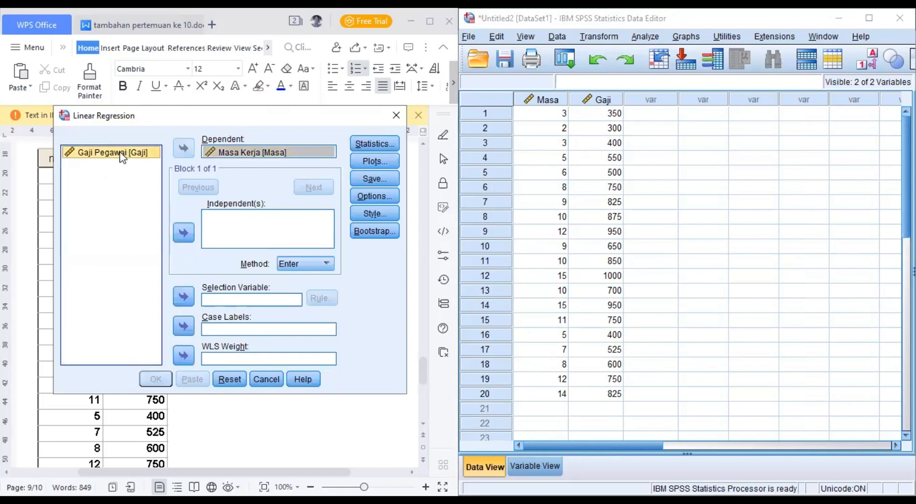
click(184, 233)
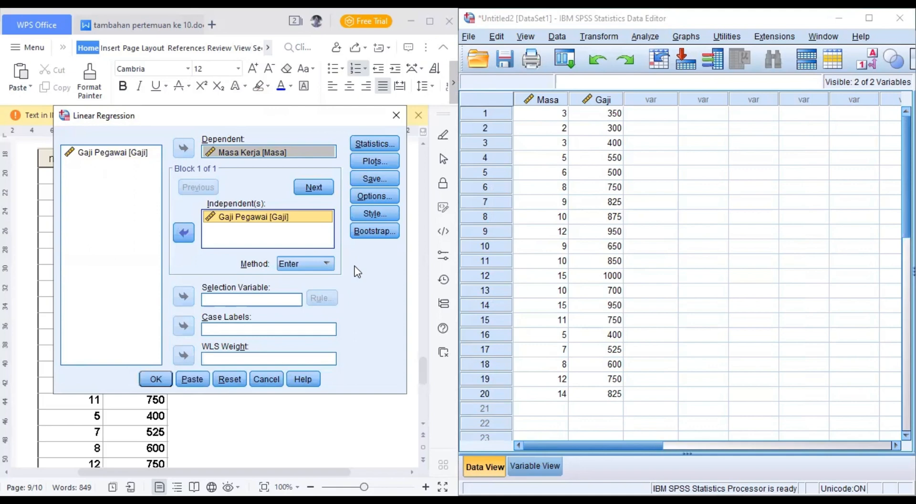
- Accept the regression options with an entry probability of .05, add Descriptives to the statistics, and run the regression
click(384, 198)
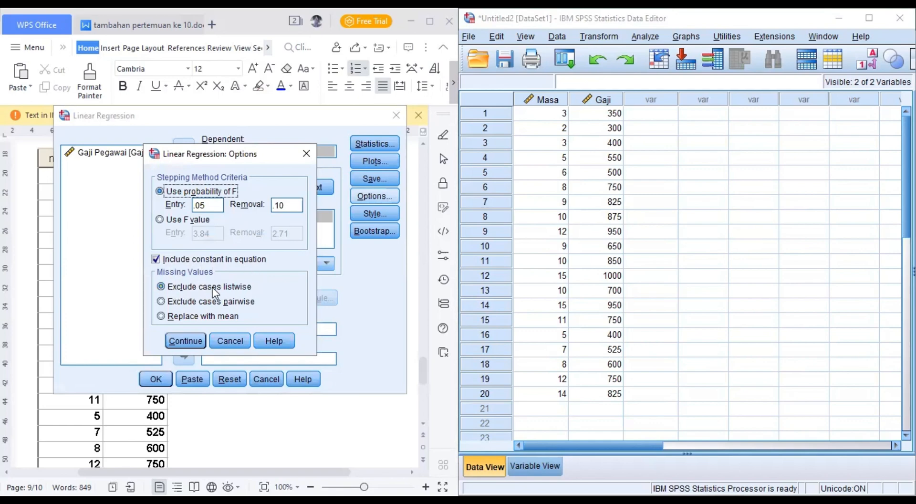
click(199, 340)
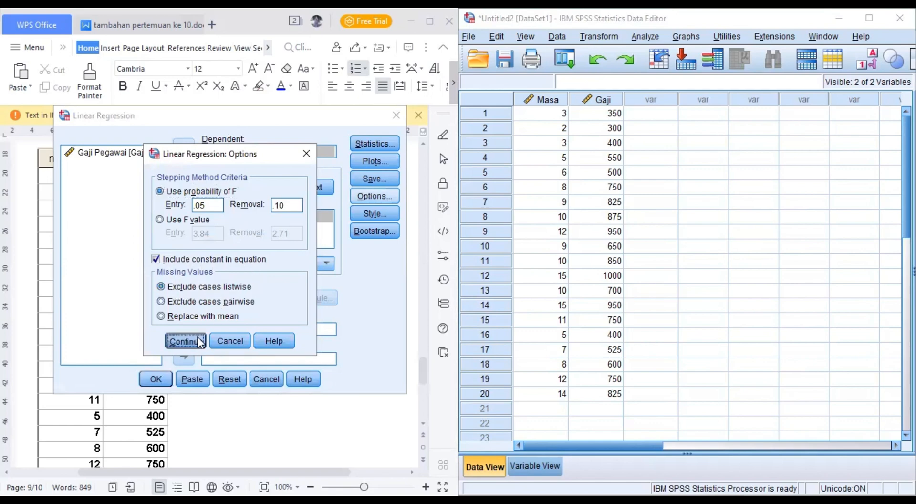
click(362, 145)
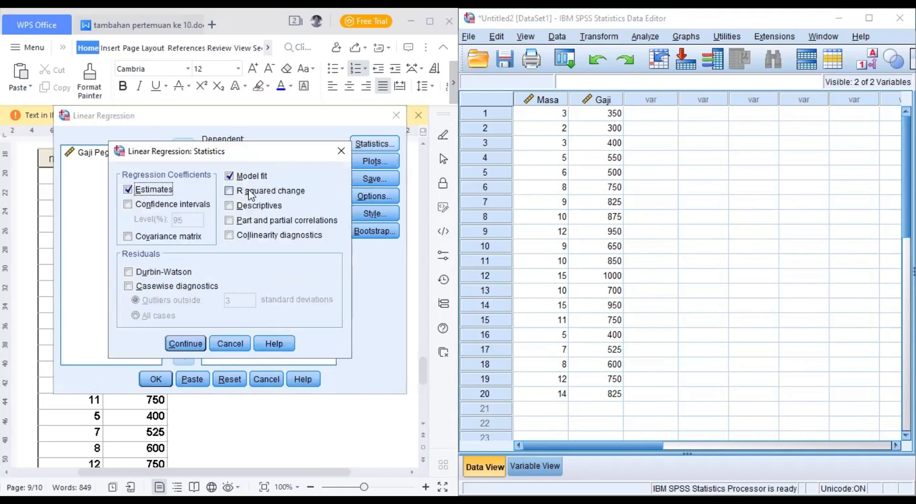
click(229, 205)
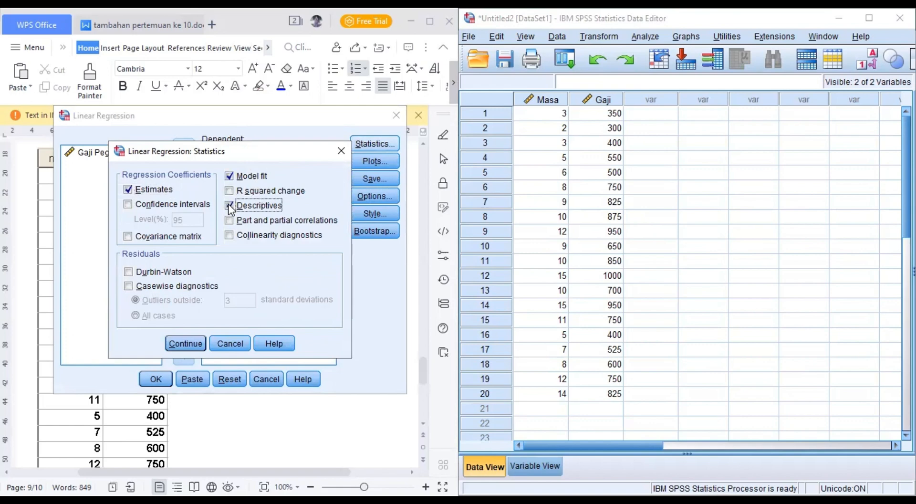
click(188, 342)
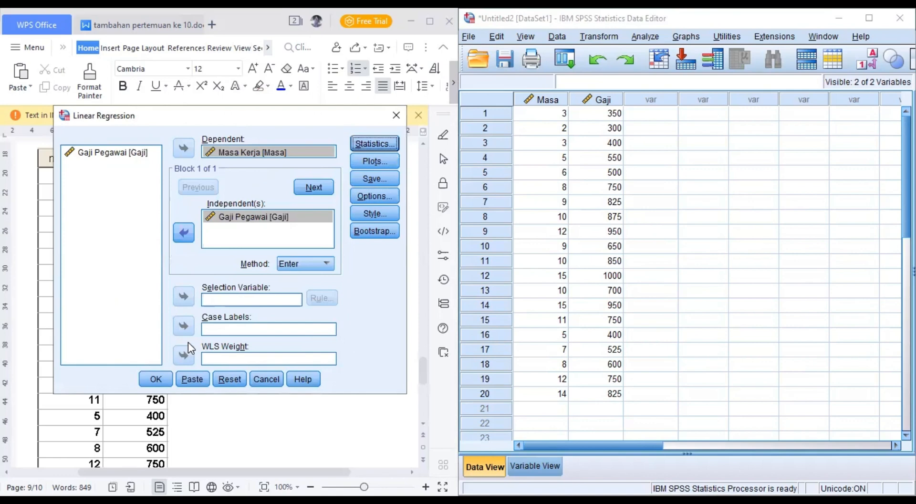
click(159, 378)
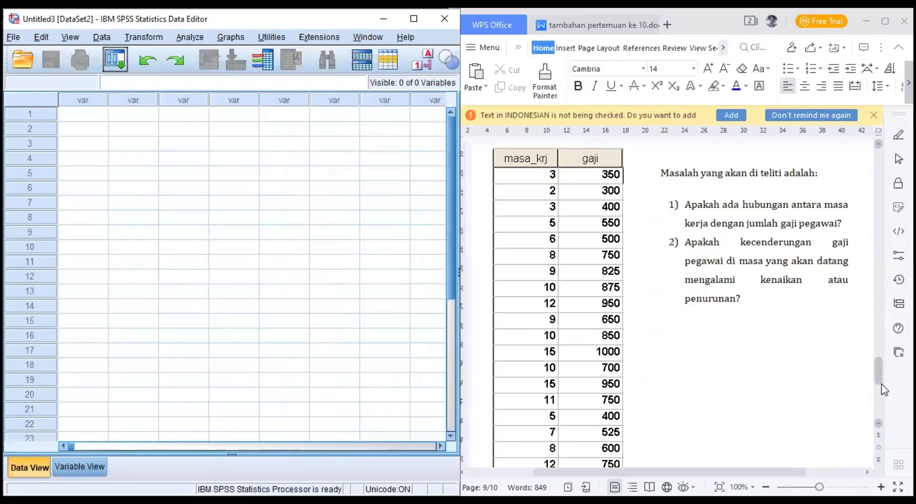
- Define the variables Nama, TB and BB in the empty dataset for the height and weight exercise in problem 2
click(882, 384)
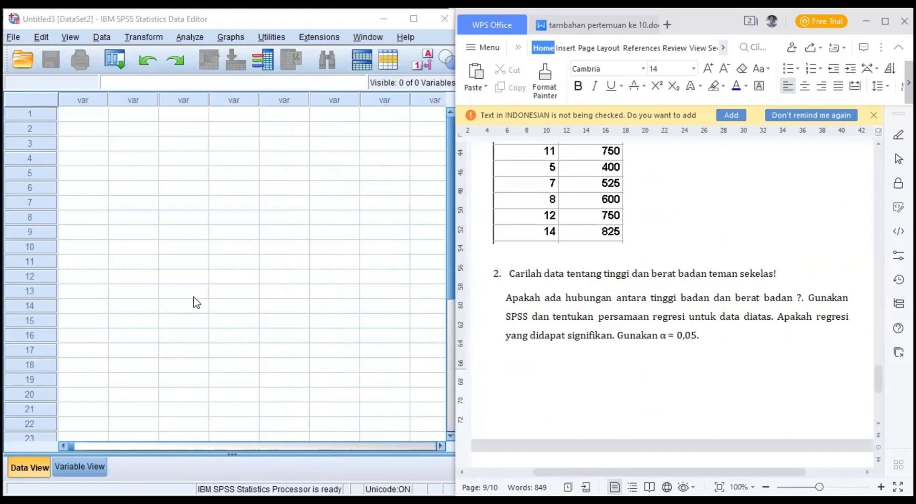
click(72, 465)
click(101, 98)
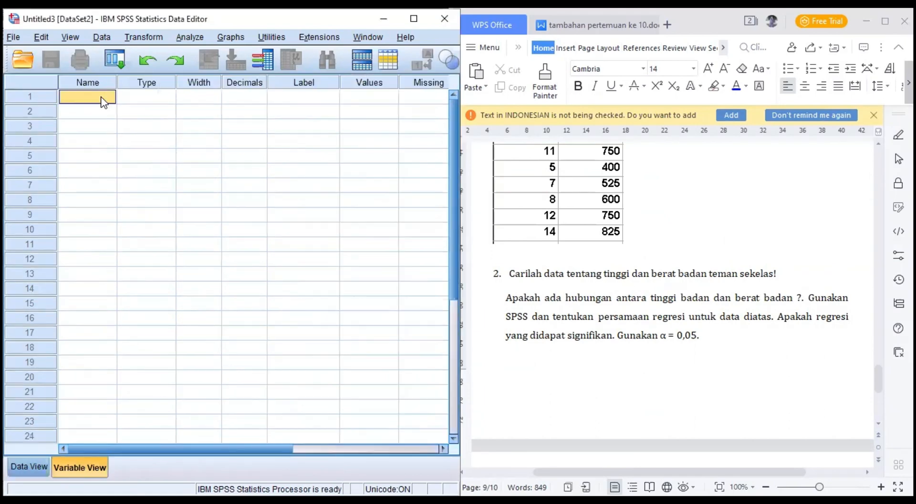
text(Nama)
key(Return)
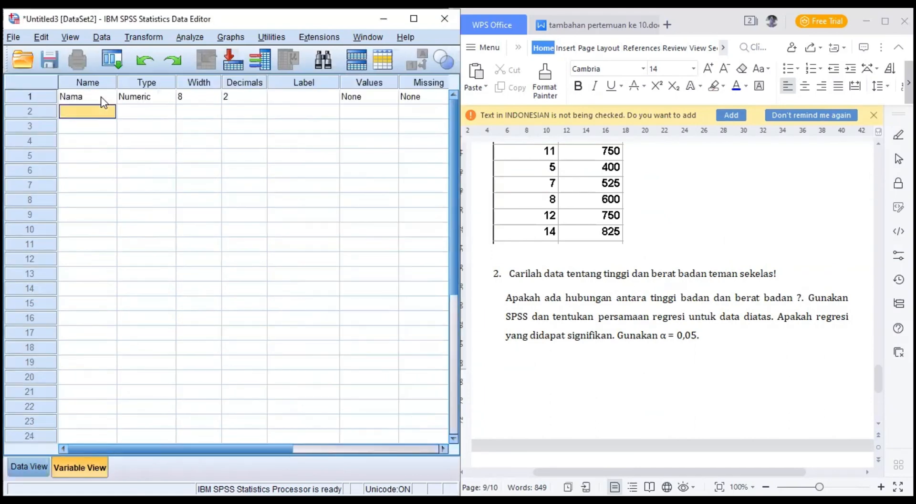
text(TB)
key(Return)
text(BB)
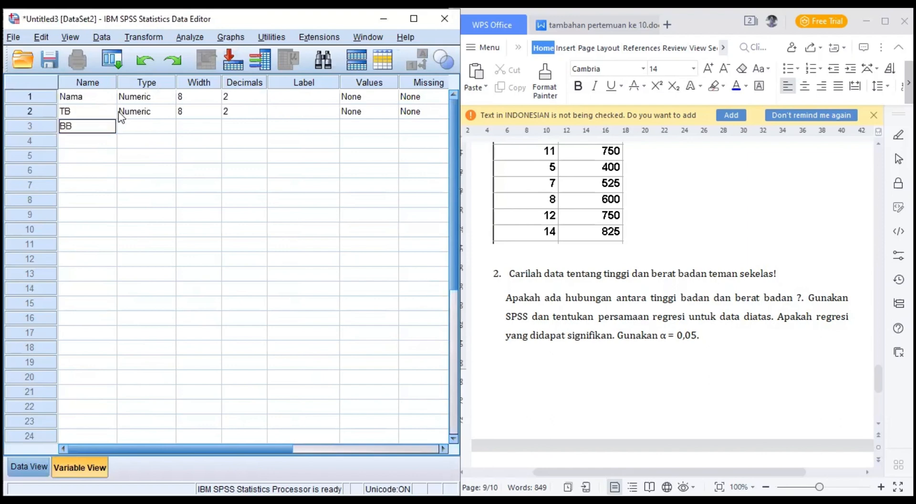
- Change the Nama variable's type to String with a width of 35 characters
click(139, 127)
click(169, 99)
click(84, 275)
click(334, 193)
key(BackSpace)
text(35)
click(192, 350)
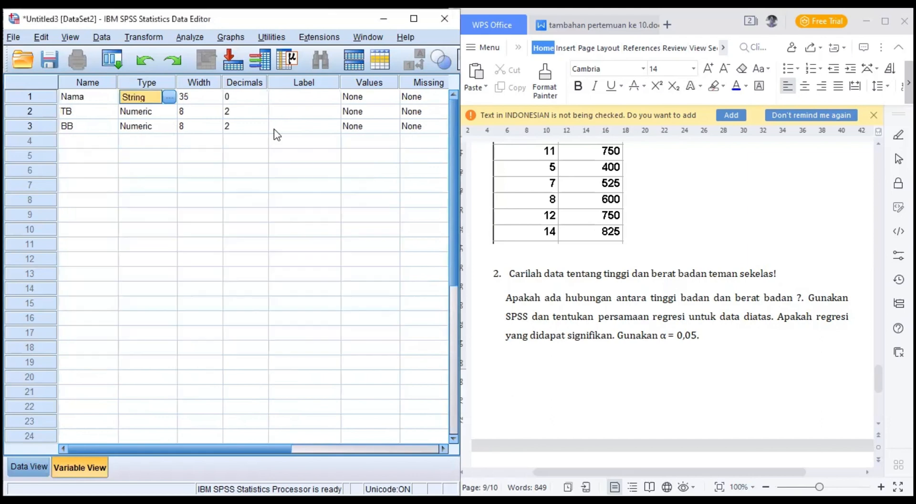
- Set the decimals of the TB and BB variables to 0
click(263, 113)
double_click(264, 115)
click(263, 128)
double_click(263, 129)
- Label the Nama, TB and BB variables "Nama Mahasiswa", "Tinggi Badan" and "Berat Badan"
click(289, 97)
text(Nama Mahasiswa)
key(Return)
text(Tinggi Badan)
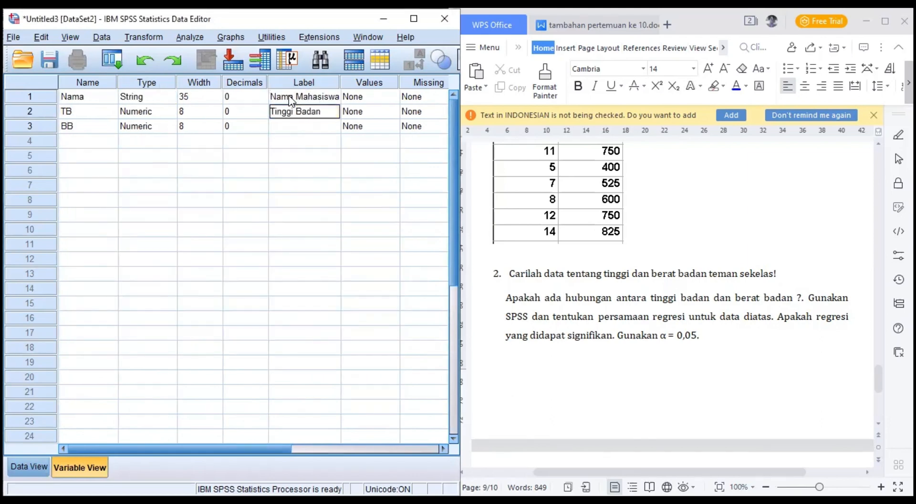
key(Return)
text(Berat Badan)
- Set the Nama variable's display column width to 35, keeping Scale as the measure for TB
key(Tab)
key(Tab)
key(Tab)
key(Tab)
key(Tab)
key(Tab)
click(240, 97)
text(35)
key(Tab)
click(364, 113)
drag(351, 449, 313, 391)
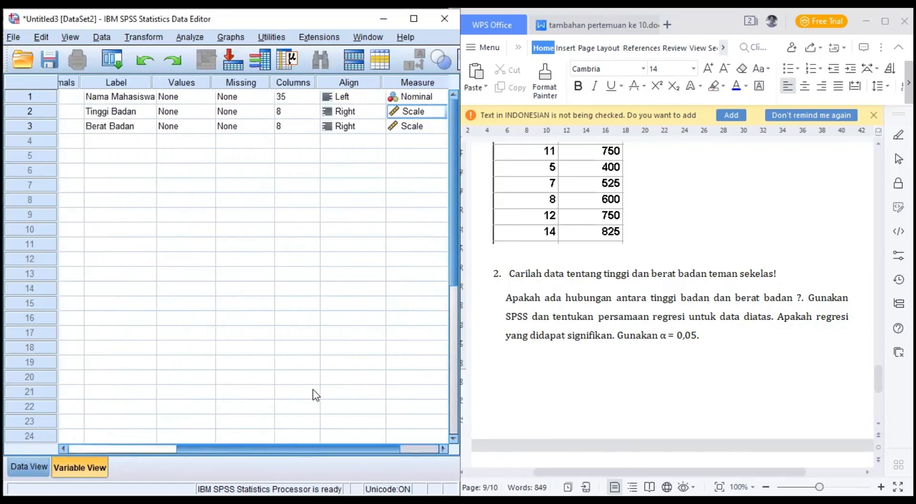
scroll(313, 392, left, 5)
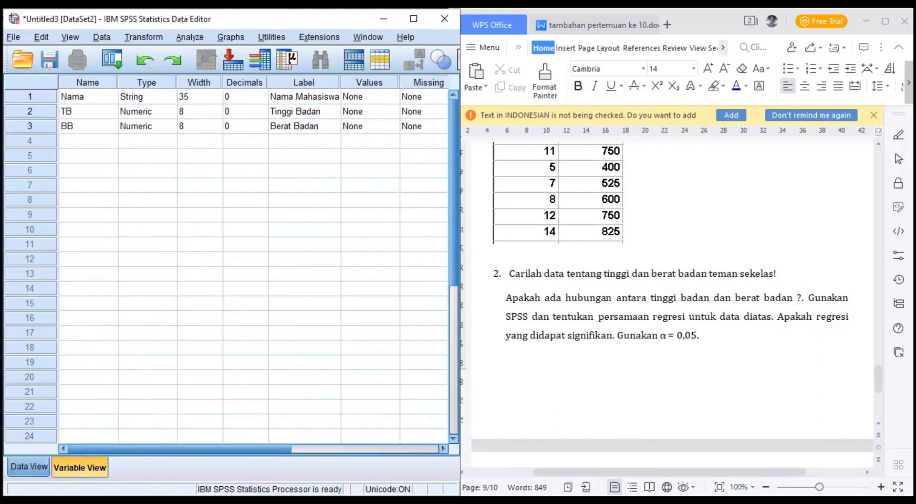
- Paste the copied list of student names into the Nama data column, starting at the first case
click(29, 466)
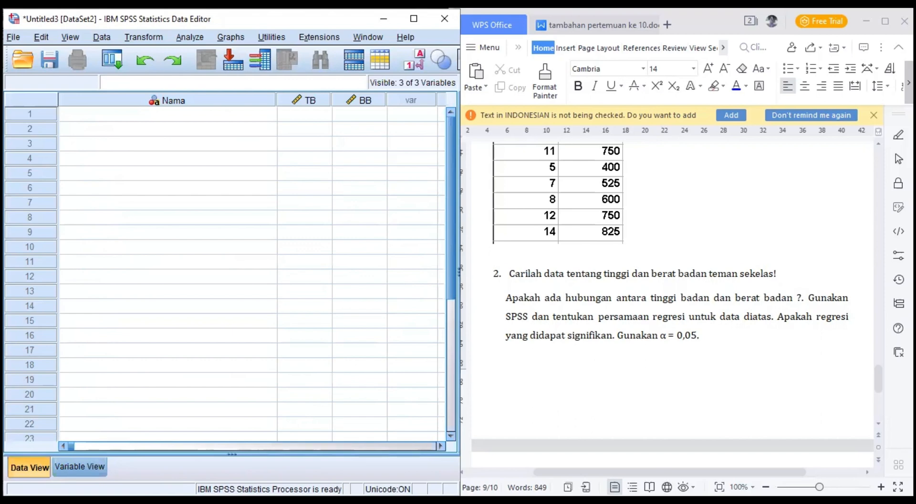
key(alt+Tab)
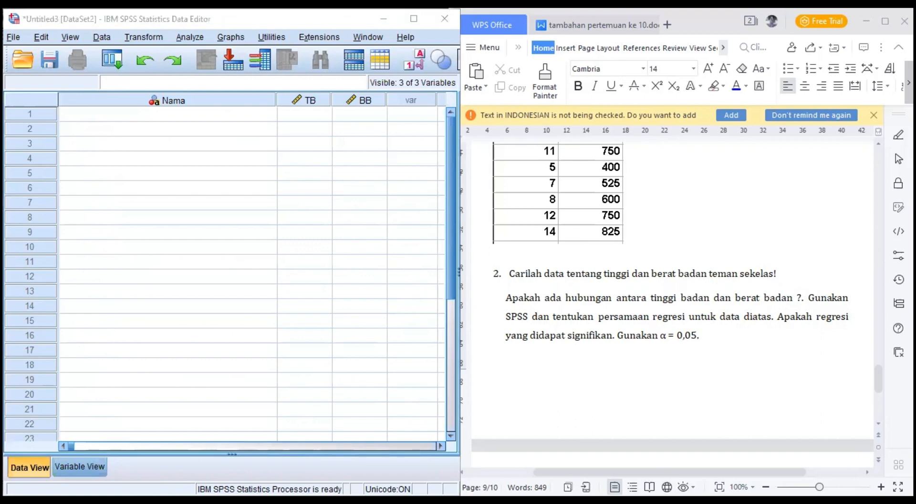
click(175, 116)
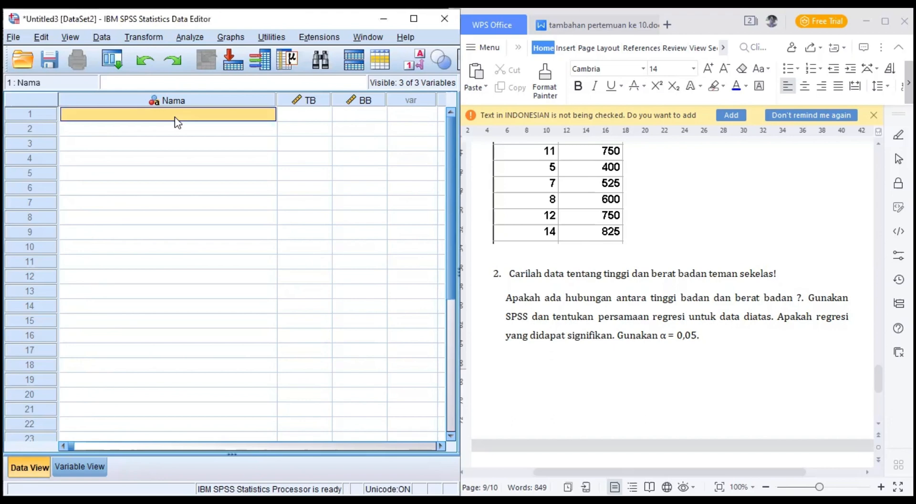
key(ctrl+v)
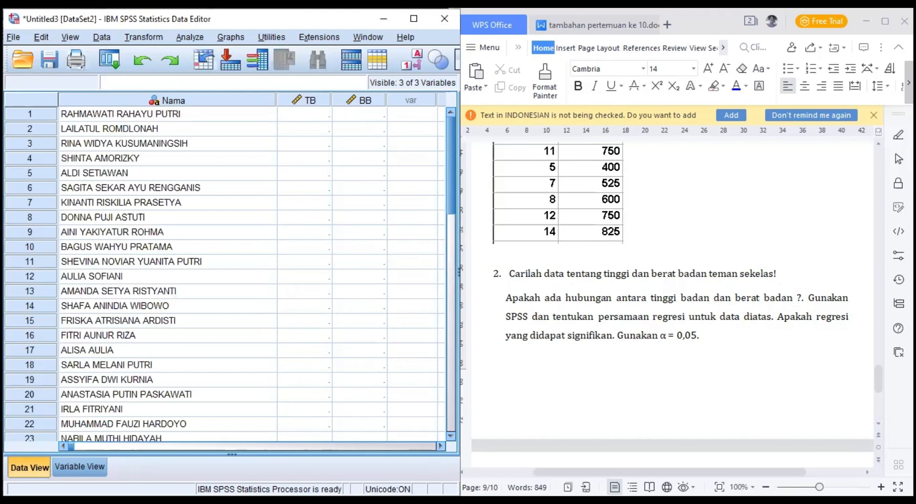
- Paste the students' heights into the TB column and their weights into the BB column from the first case
click(310, 117)
key(ctrl+v)
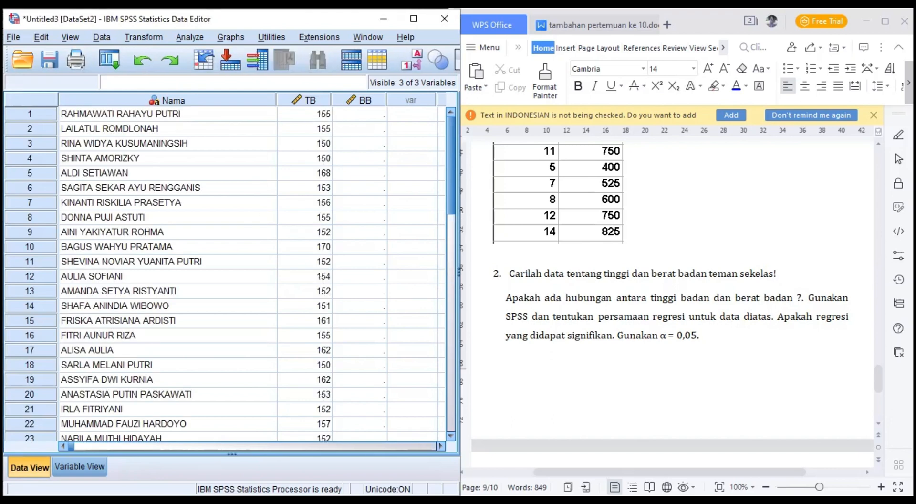
click(352, 115)
key(ctrl+v)
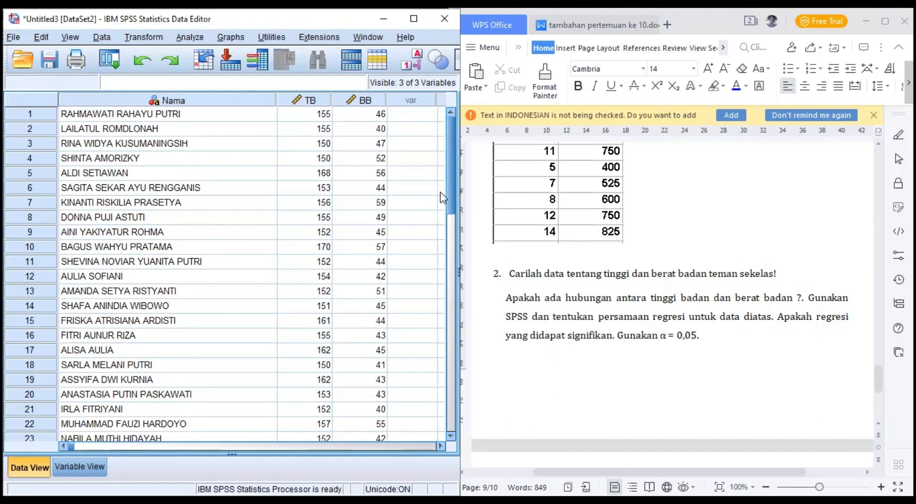
drag(455, 231, 450, 232)
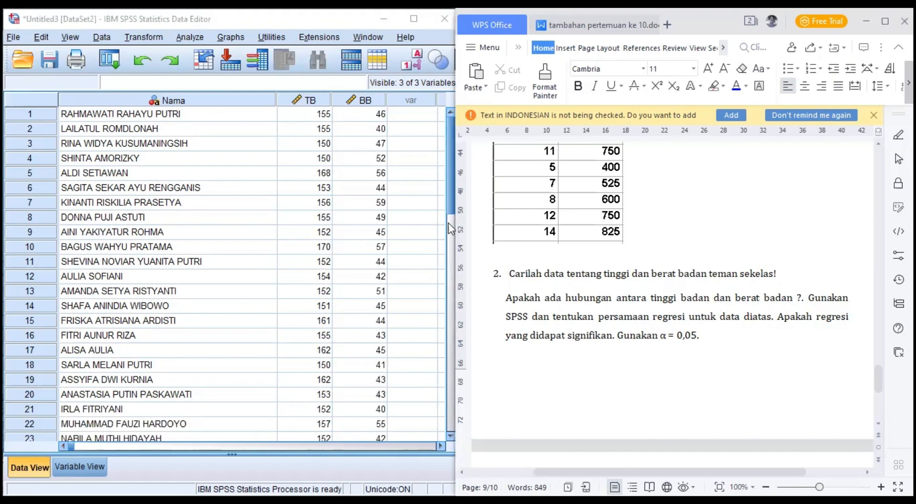
click(450, 228)
drag(448, 207, 451, 107)
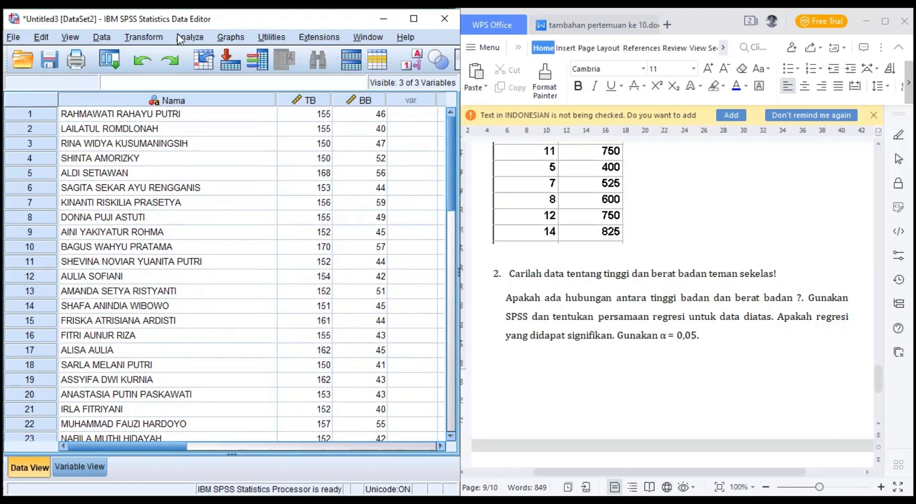
- Set up a linear regression with Tinggi Badan [TB] as the dependent variable and Berat Badan [BB] as the independent variable
click(190, 37)
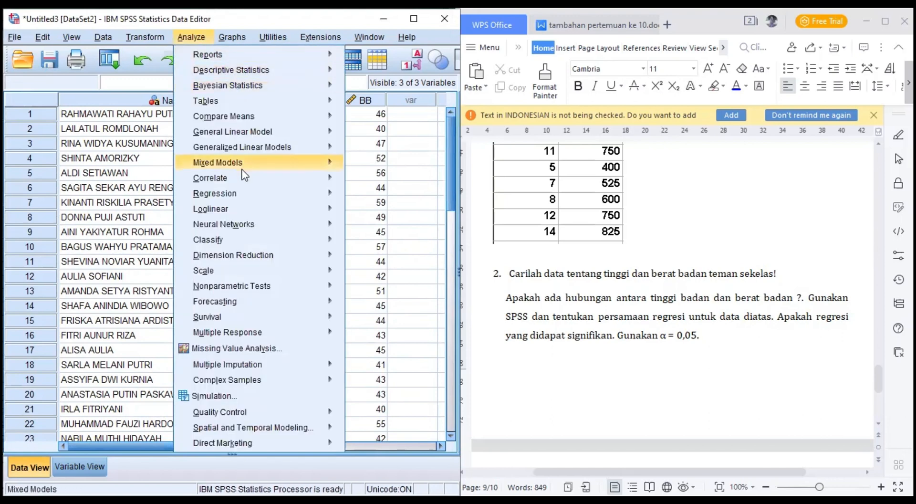
mouse_move(294, 194)
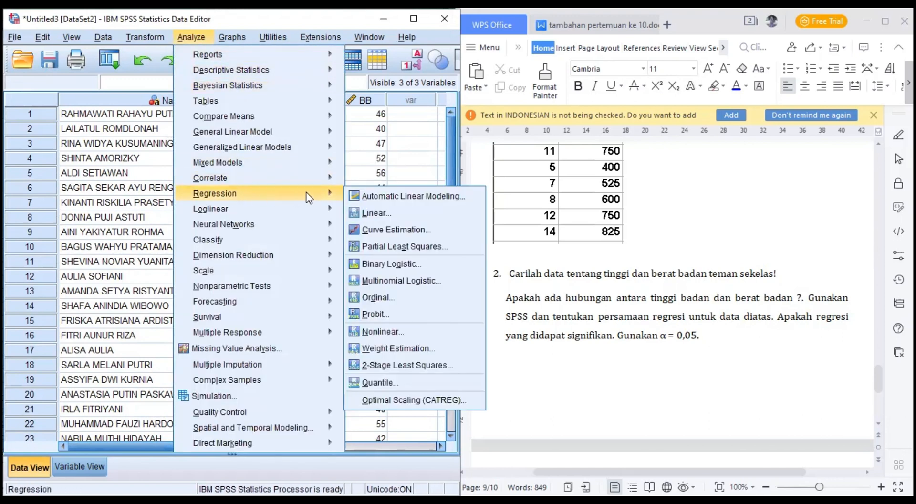
click(374, 215)
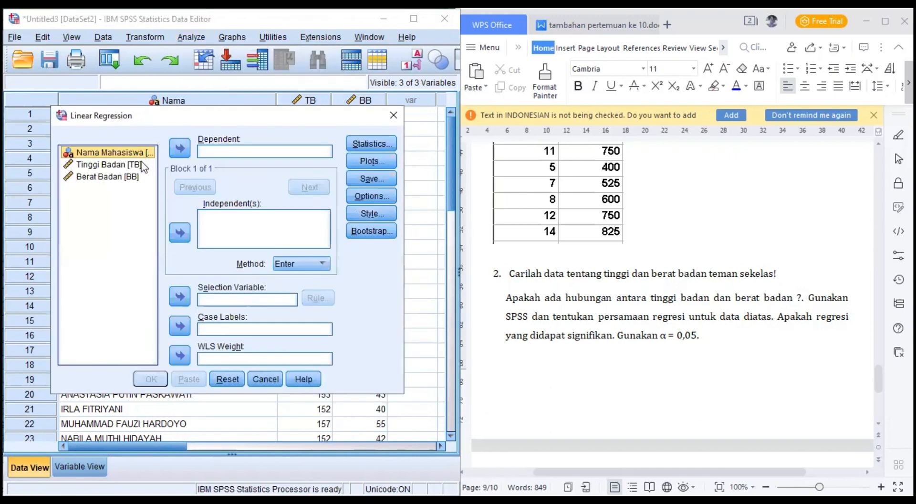
click(142, 165)
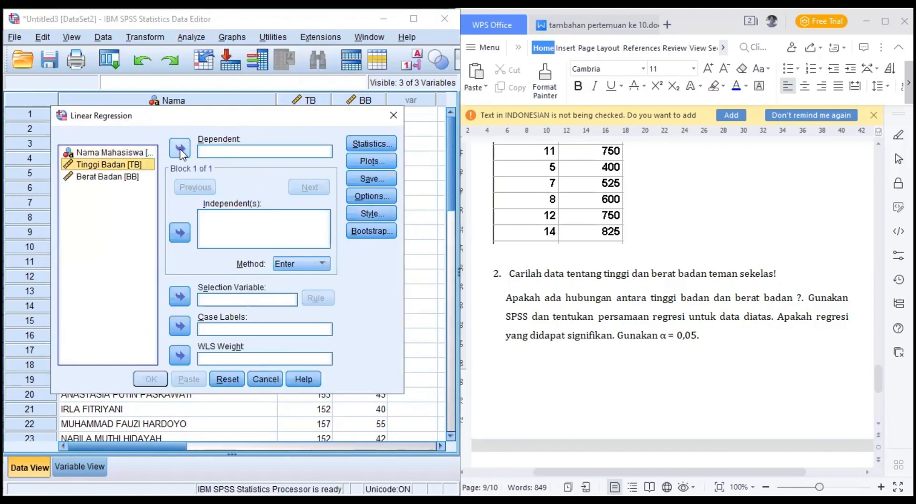
click(179, 149)
click(125, 165)
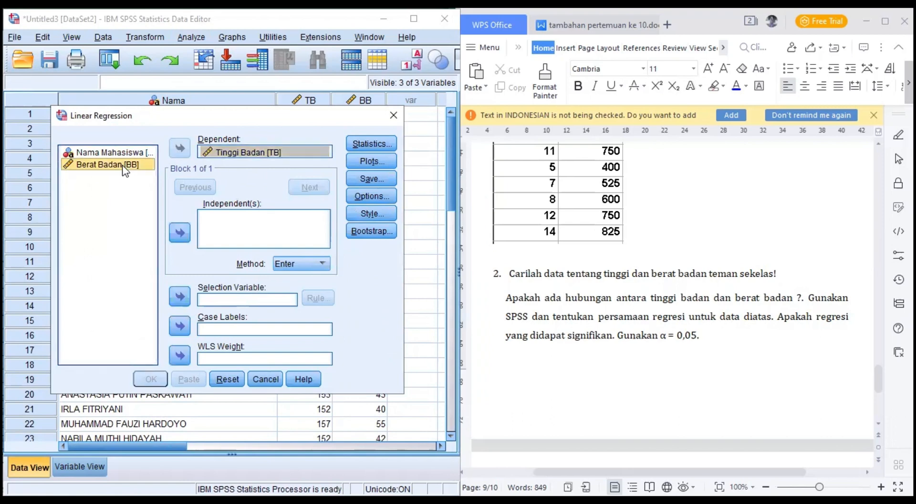
click(180, 233)
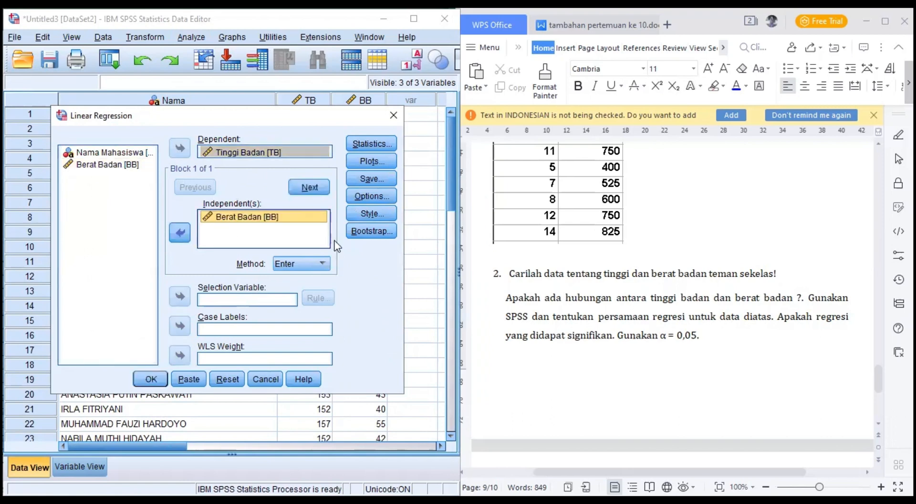
- Run the regression with the F-probability entry criterion kept at .05 and Descriptives added to the Estimates and Model fit statistics
click(374, 196)
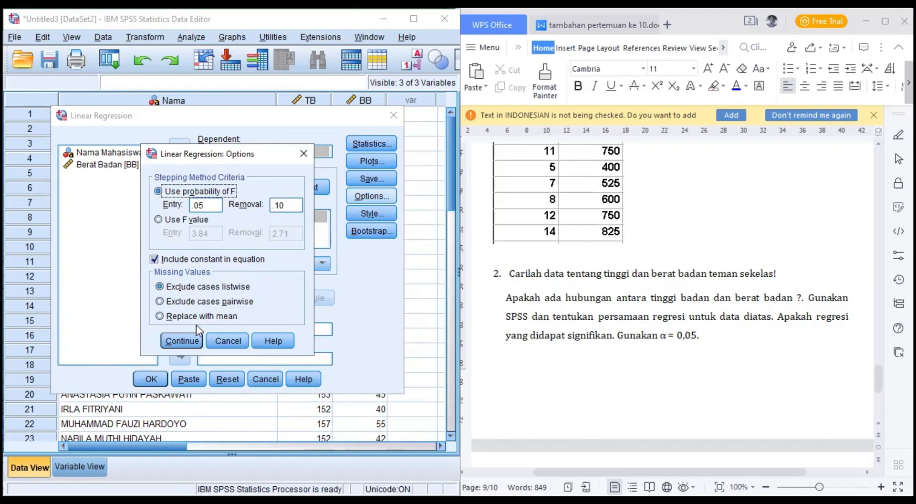
click(186, 341)
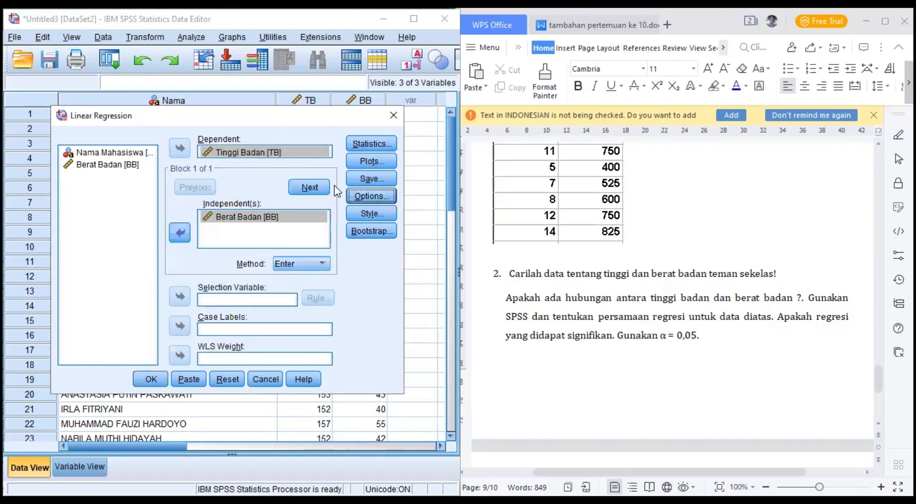
click(369, 145)
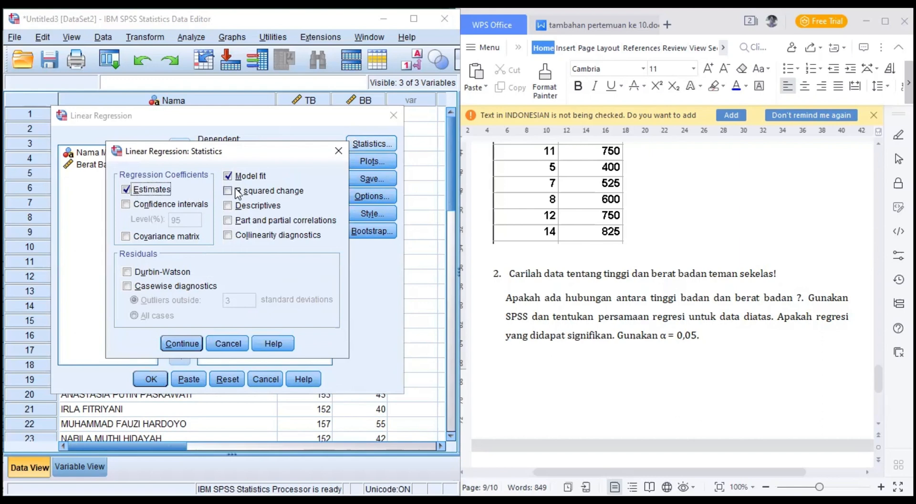
click(228, 206)
click(185, 349)
click(158, 380)
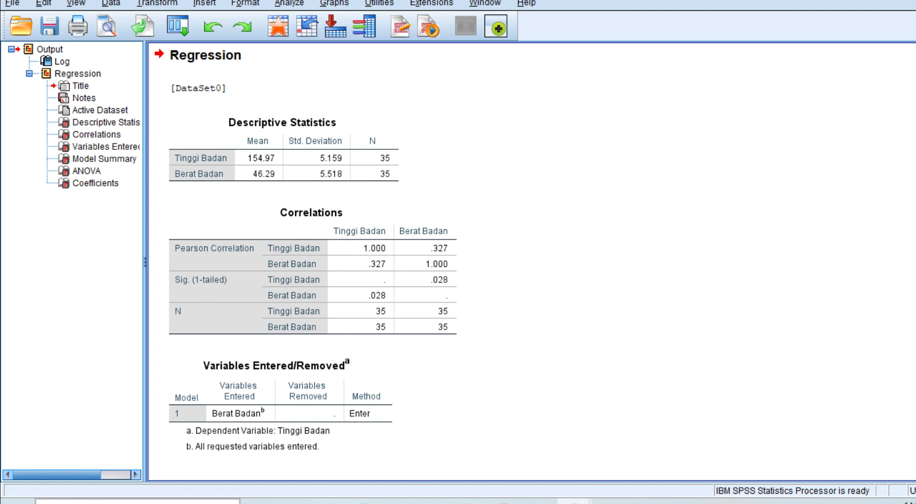
scroll(530, 262, down, 10)
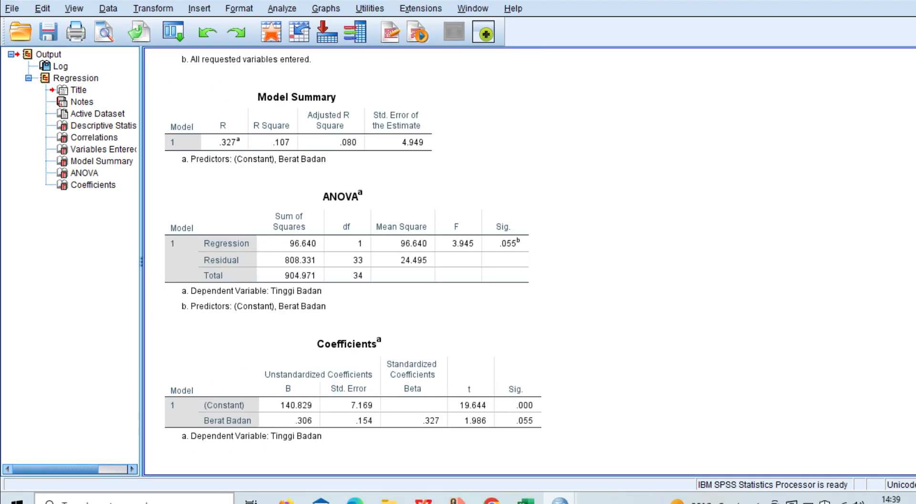